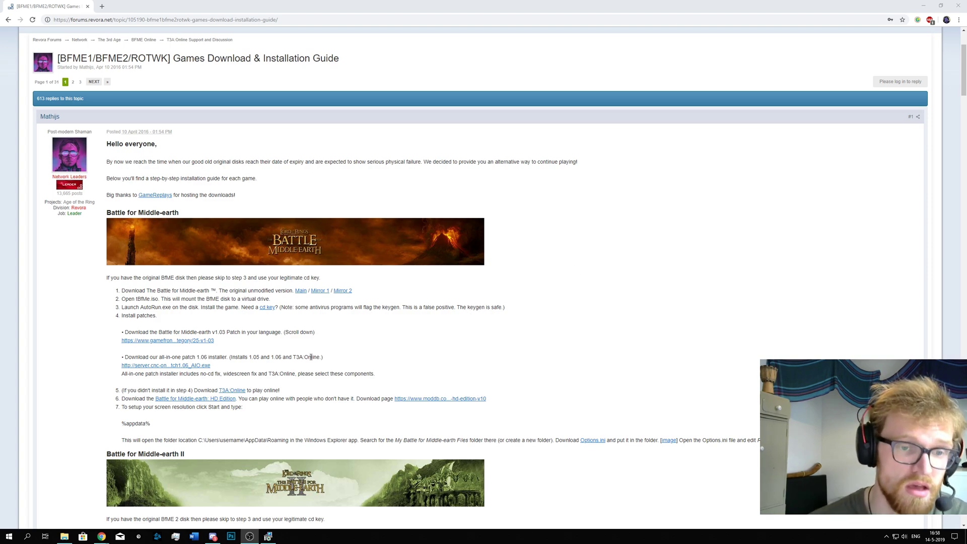
Step: Highlight the guide's installation steps, ending on the all-in-one patch 1.06 installer line
scroll(148, 235, down, 2)
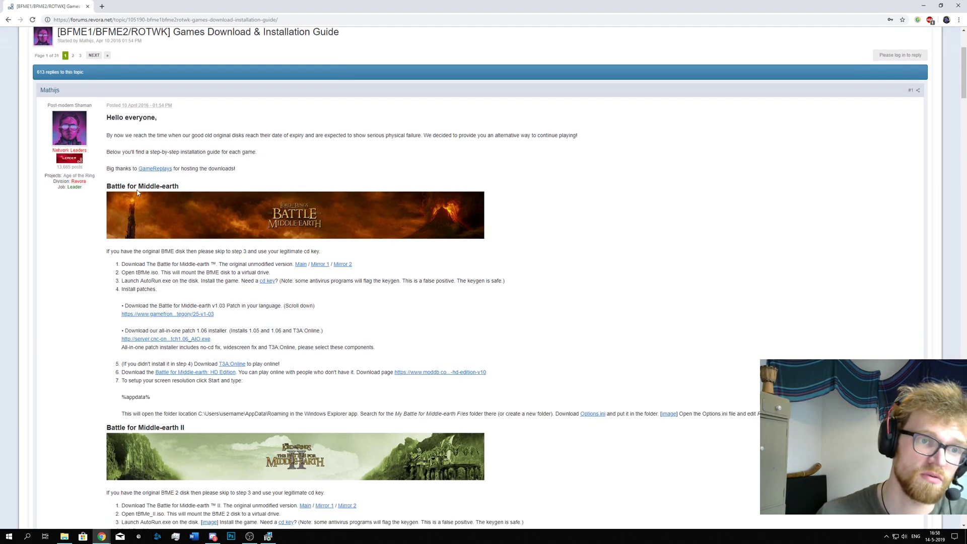
triple_click(161, 138)
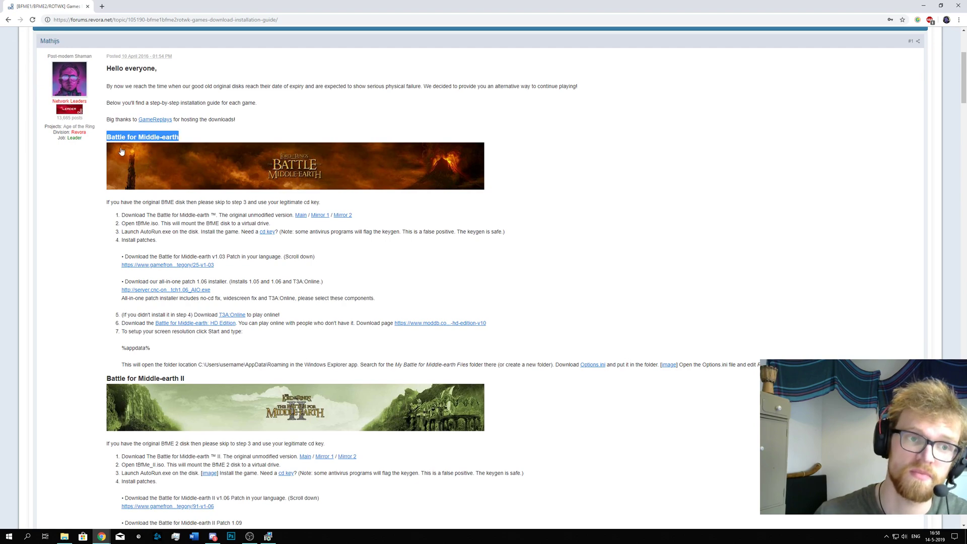
click(97, 222)
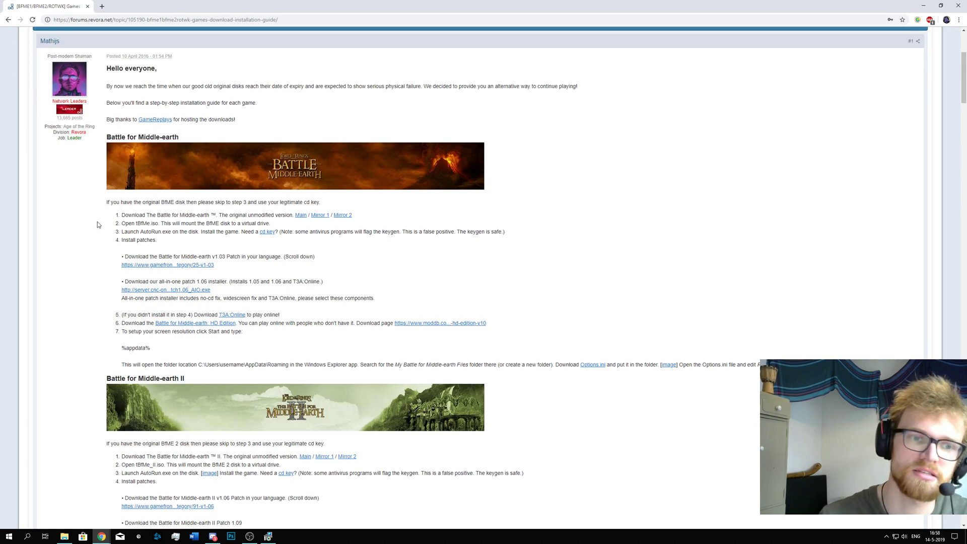
drag(120, 220, 121, 249)
click(117, 246)
mouse_move(124, 217)
mouse_down()
mouse_move(121, 237)
mouse_move(212, 232)
mouse_up()
click(116, 237)
drag(99, 237, 284, 256)
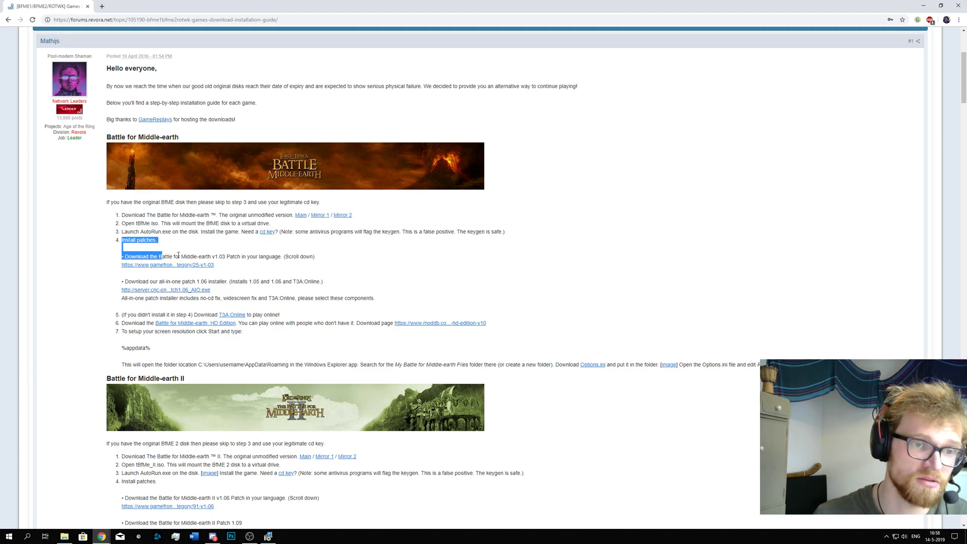
click(363, 258)
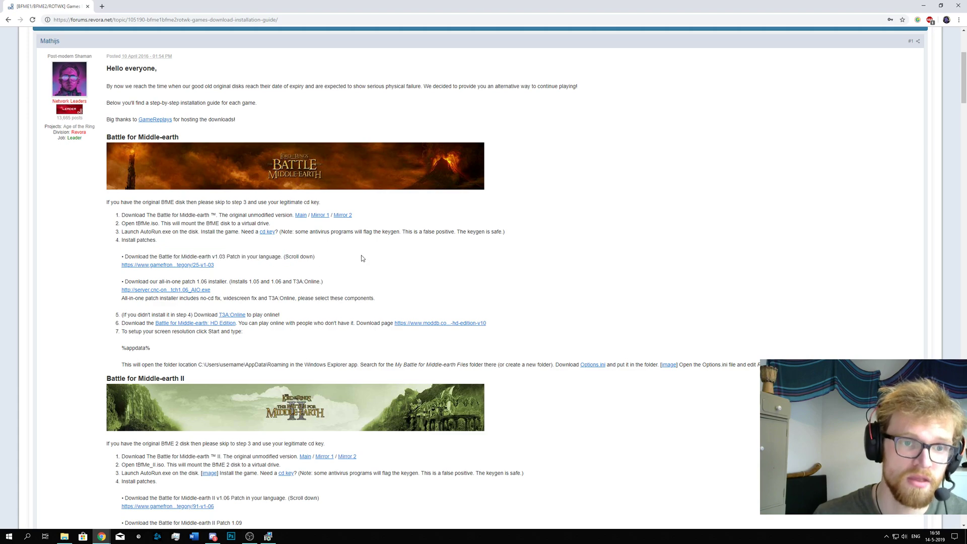
drag(123, 282, 230, 282)
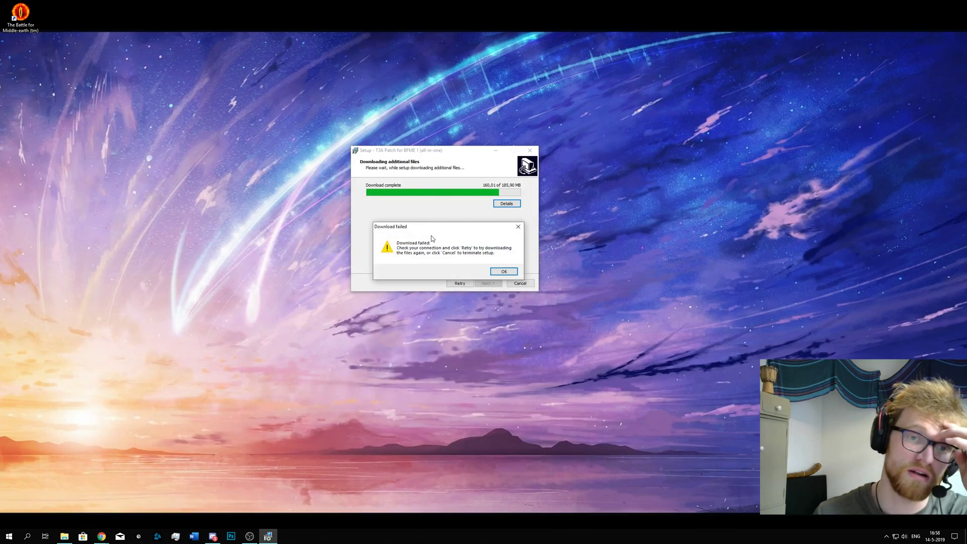
Step: Acknowledge the Download failed message and cancel the patch setup
drag(436, 232, 437, 241)
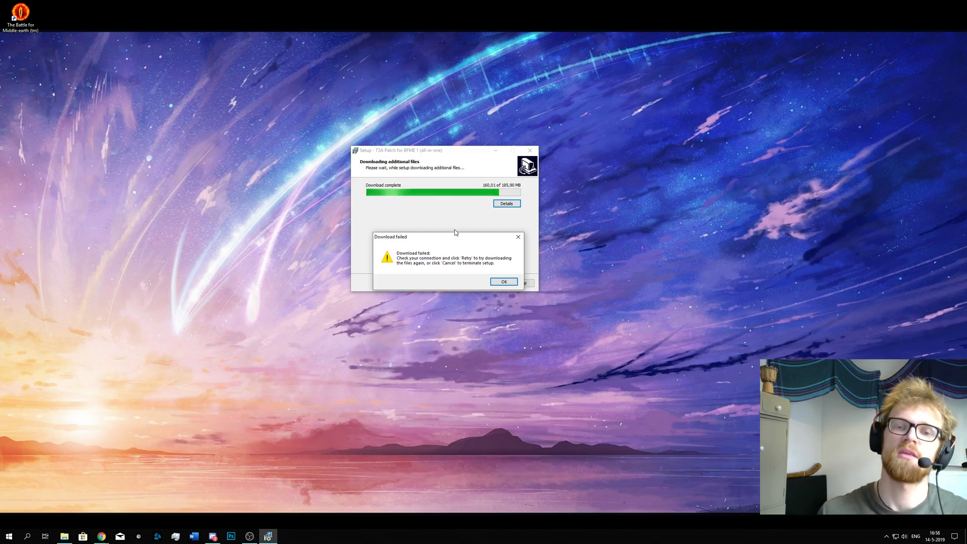
drag(450, 239, 445, 218)
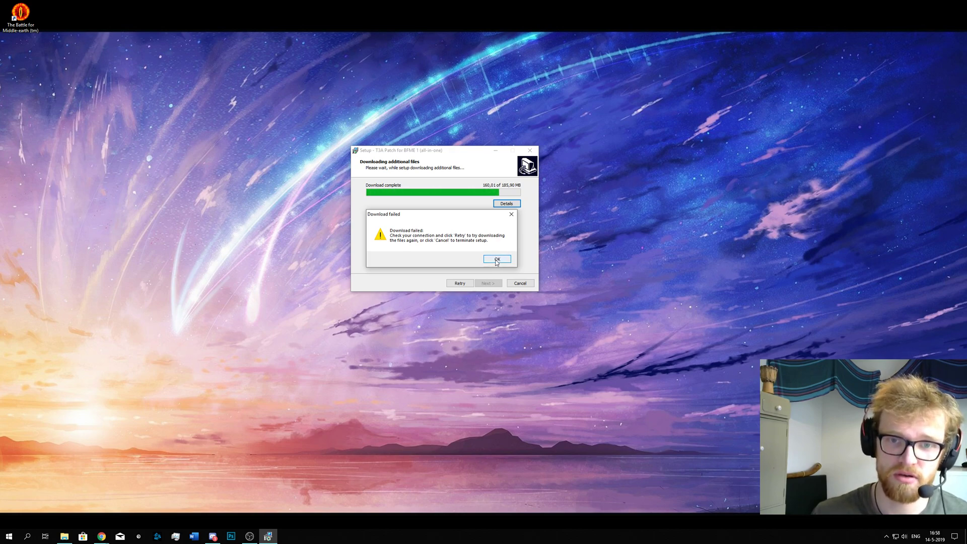
click(496, 259)
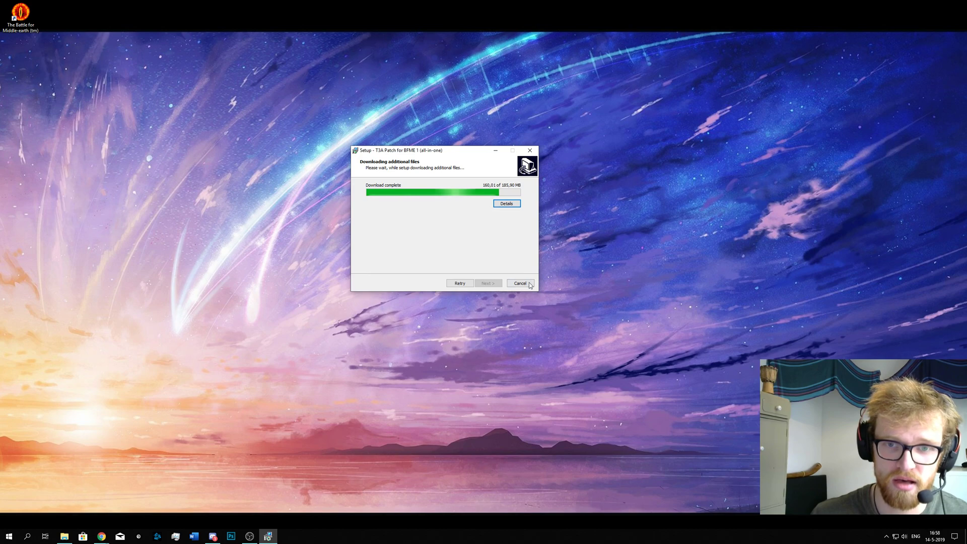
click(521, 283)
Step: Confirm quitting, then relaunch the T3AOnline patch 1.06 installer from the BfMe downloads folder
click(508, 303)
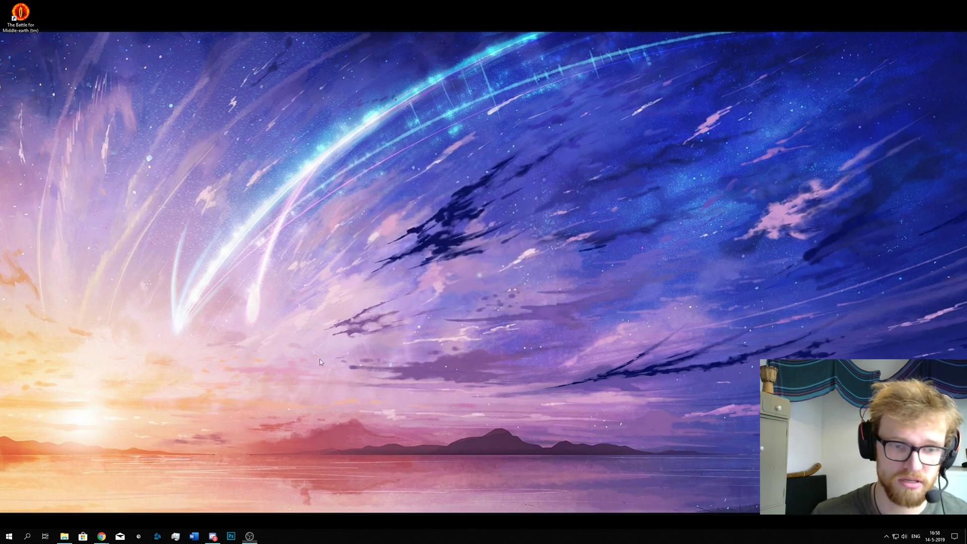
click(62, 537)
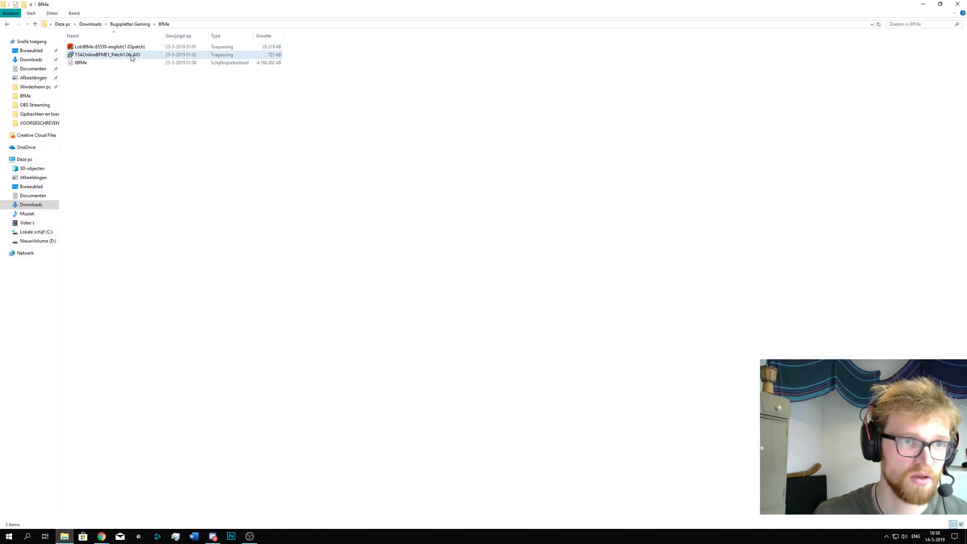
double_click(136, 55)
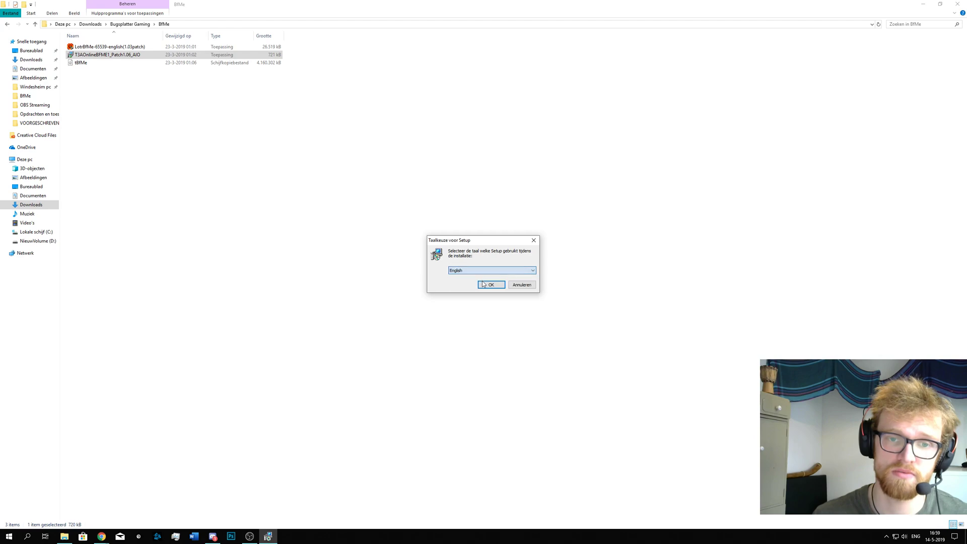
Step: Choose English as the setup language, pass the welcome page and accept the license
click(489, 283)
click(527, 329)
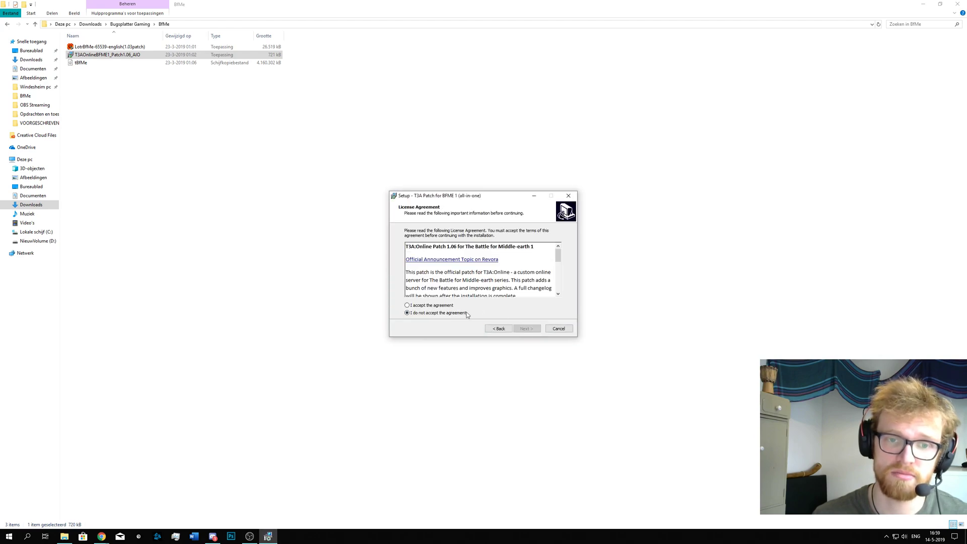
click(436, 306)
click(527, 328)
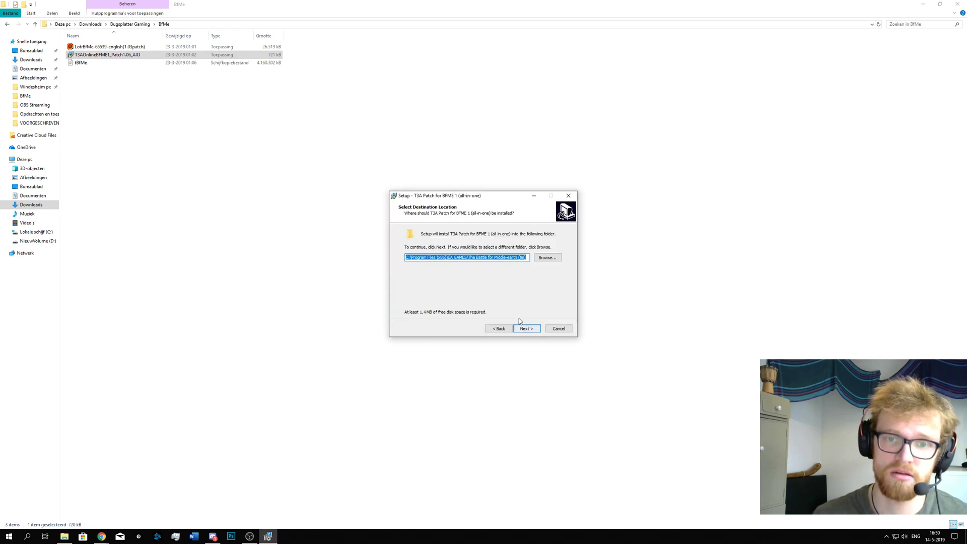
Step: Select the proposed install destination path and rearrange the setup and folder windows
click(514, 258)
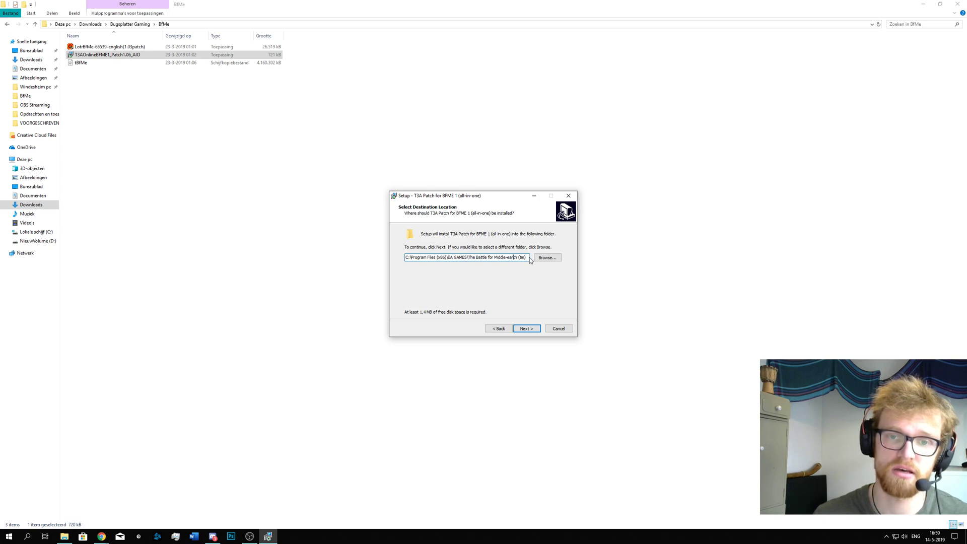
drag(530, 260, 457, 264)
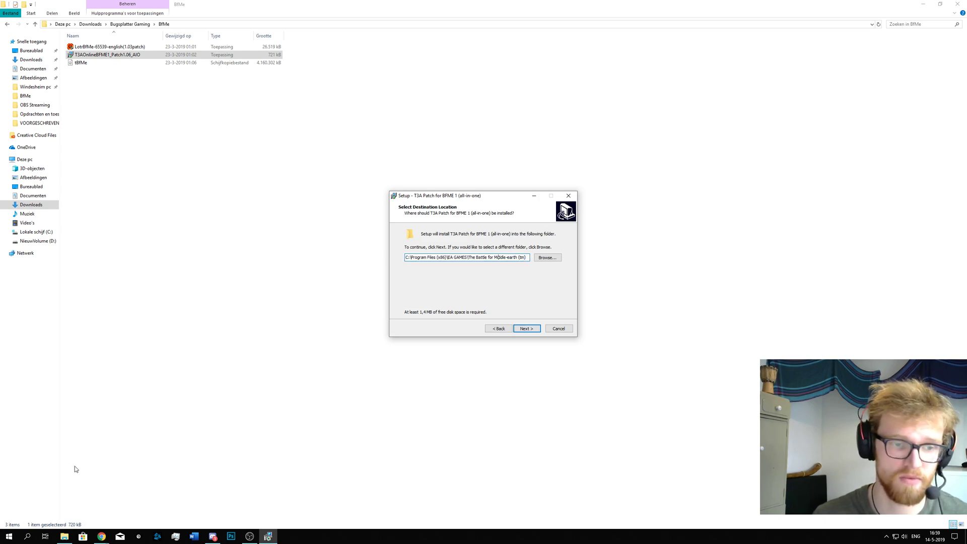
click(82, 506)
click(268, 536)
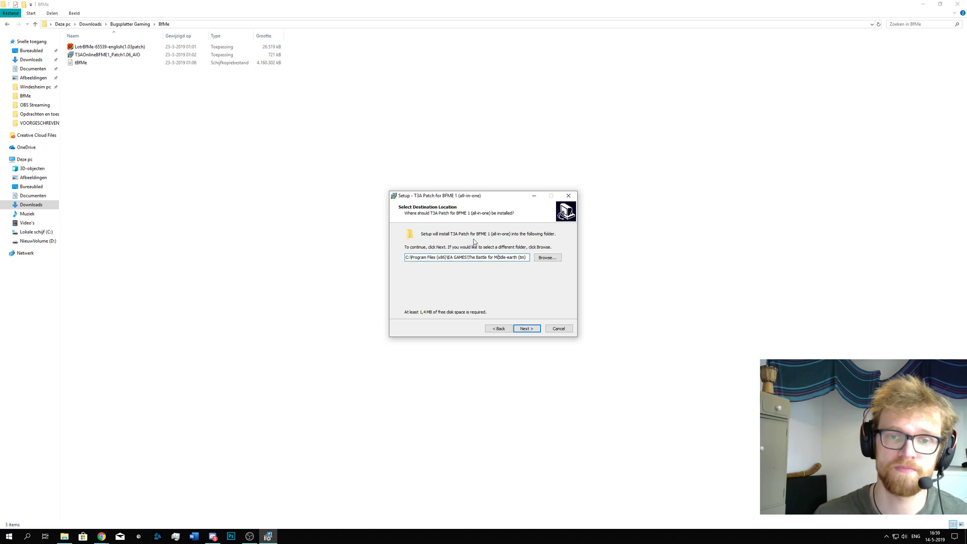
drag(474, 198, 476, 212)
Step: Browse from the C: drive through Program Files (x86) into the EA GAMES folder
key(ctrl+a)
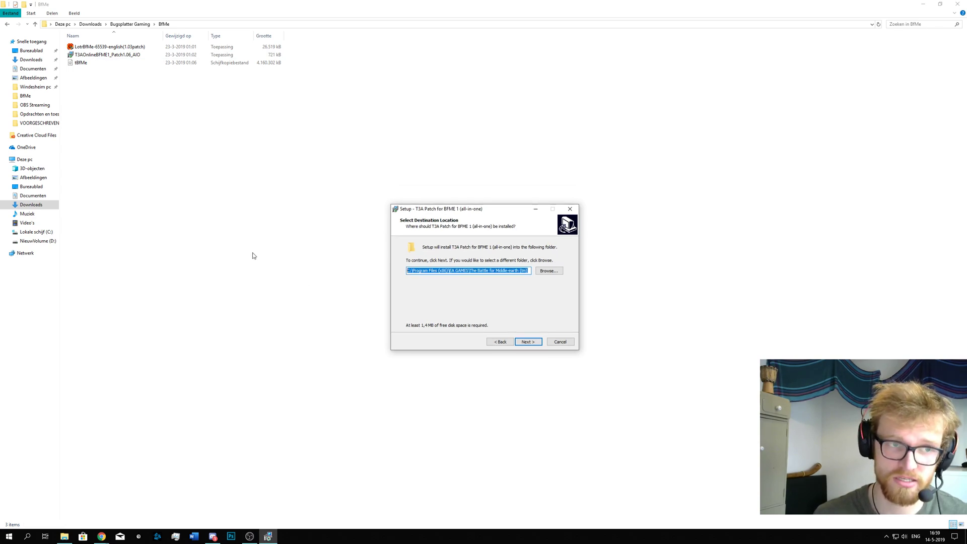
click(252, 252)
click(37, 231)
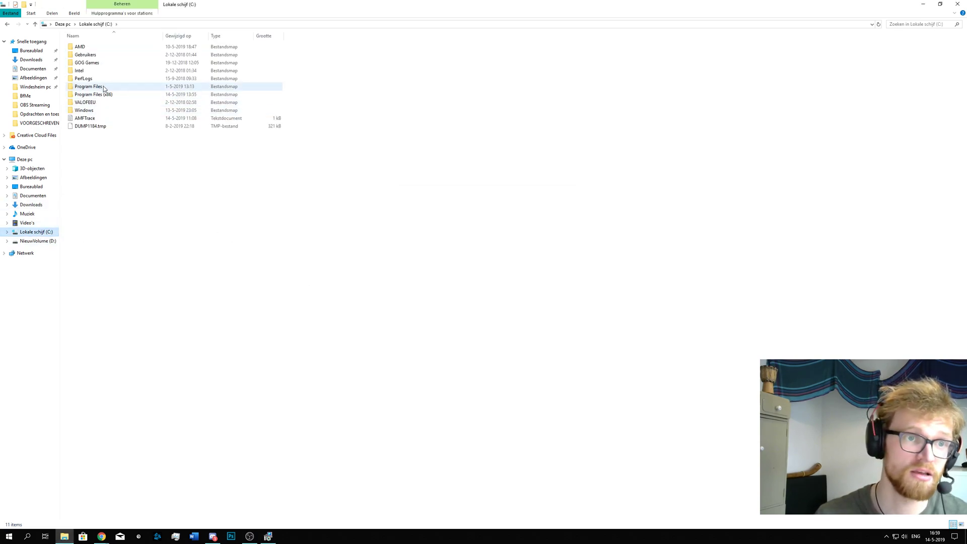
double_click(105, 95)
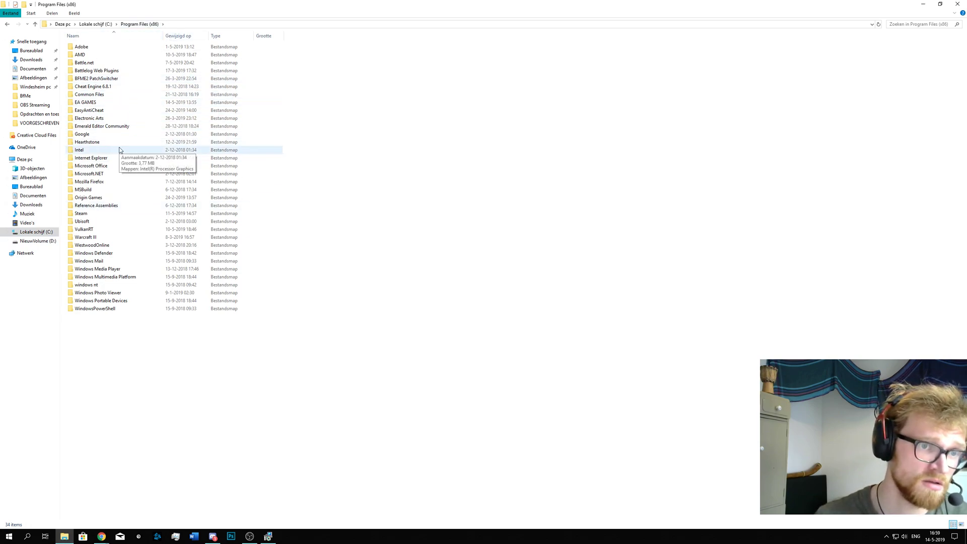
double_click(146, 103)
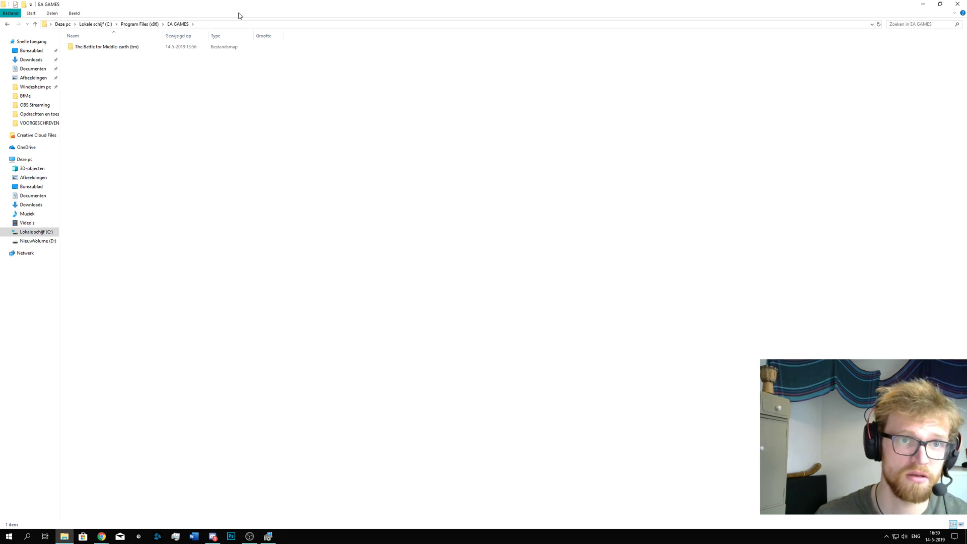
double_click(294, 3)
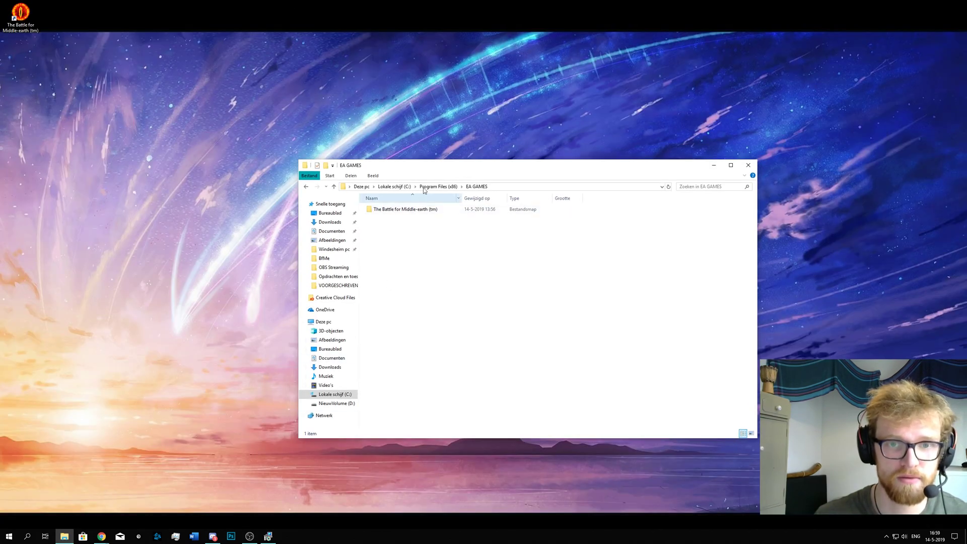
Step: Open The Battle for Middle-earth (tm) folder and show its full path in the address bar
drag(429, 165, 388, 292)
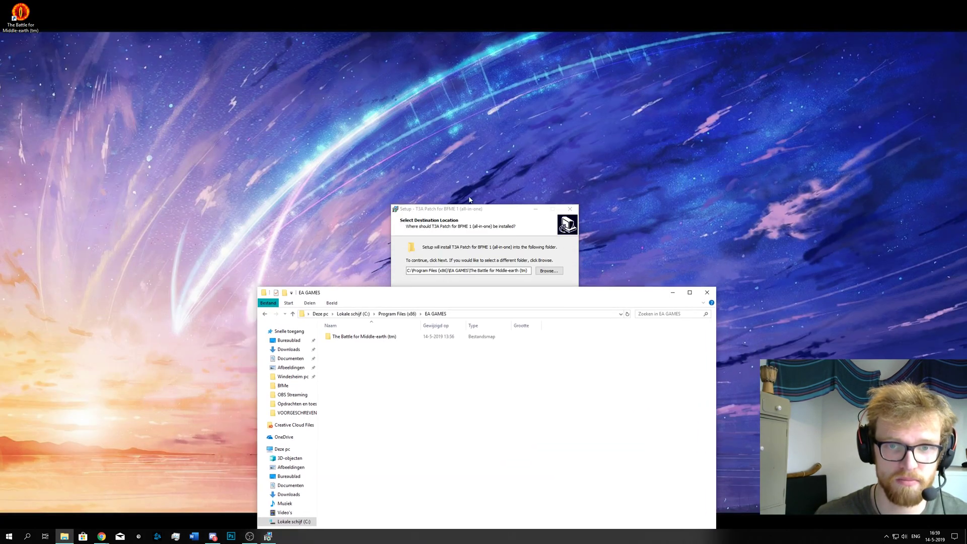
drag(469, 209, 337, 93)
click(468, 314)
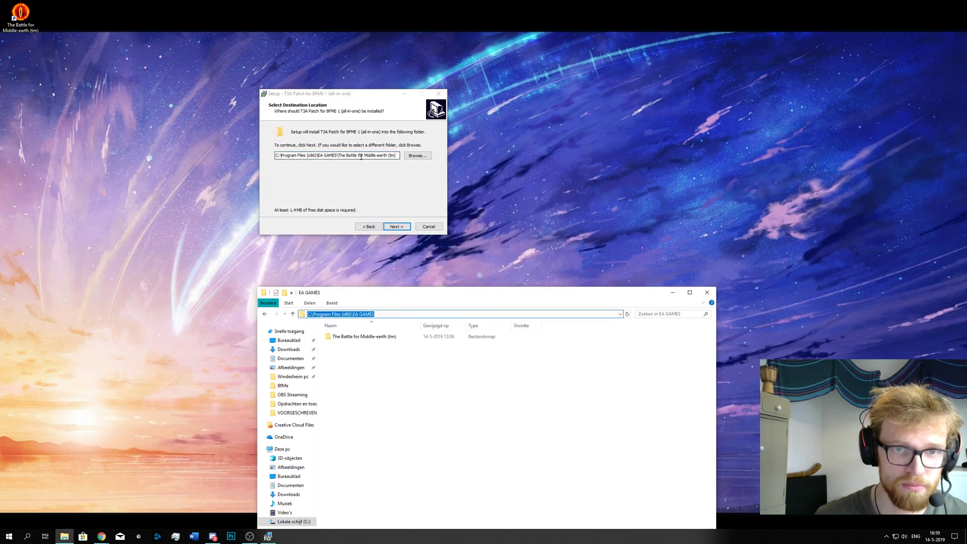
double_click(389, 336)
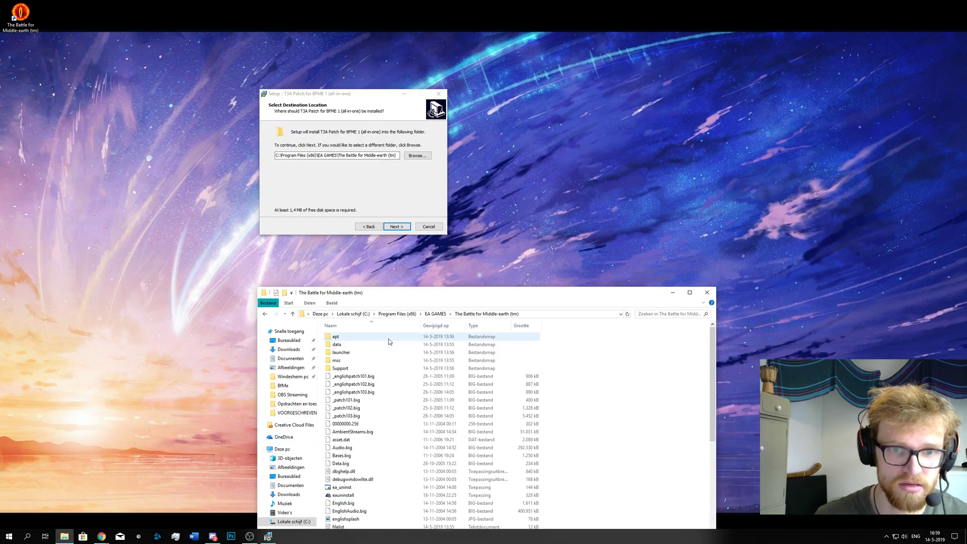
click(553, 316)
click(390, 156)
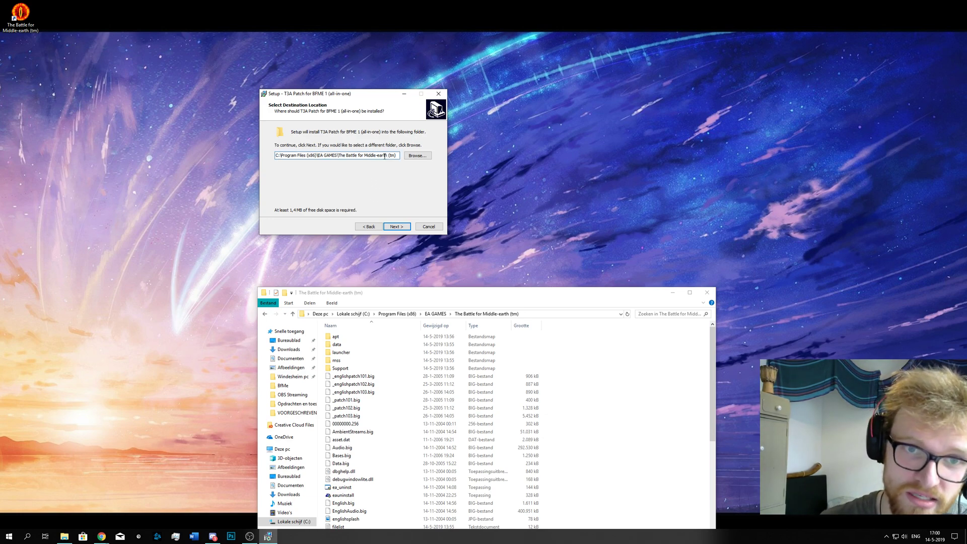
Step: Compare the installer's destination path against the game folder's full address-bar path
mouse_move(385, 156)
mouse_down()
mouse_move(323, 156)
mouse_move(341, 156)
mouse_up()
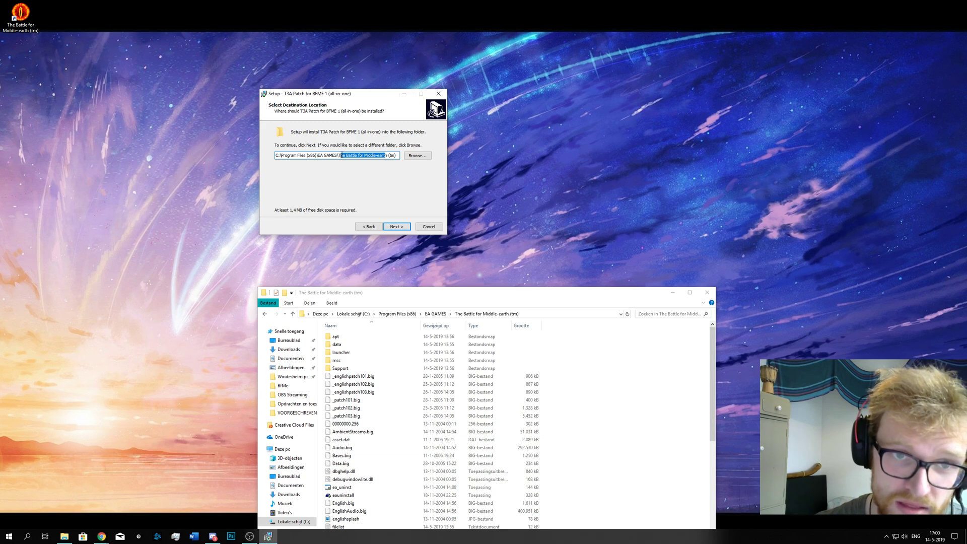
click(388, 156)
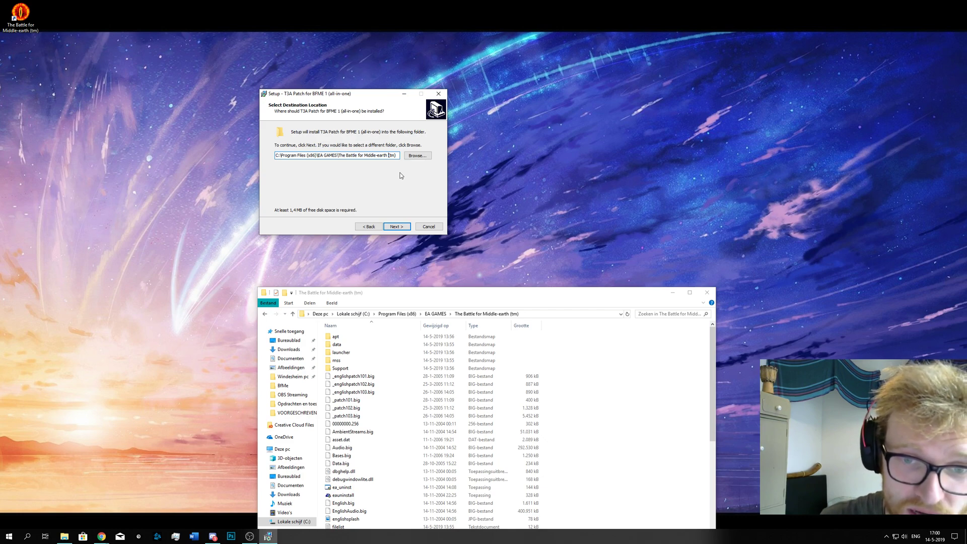
click(458, 298)
drag(464, 301, 449, 284)
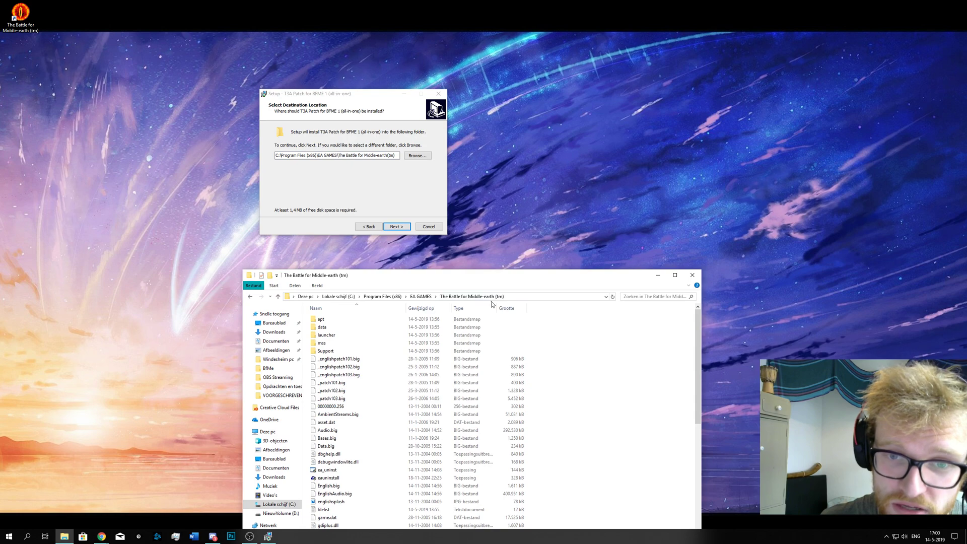
click(491, 297)
click(416, 297)
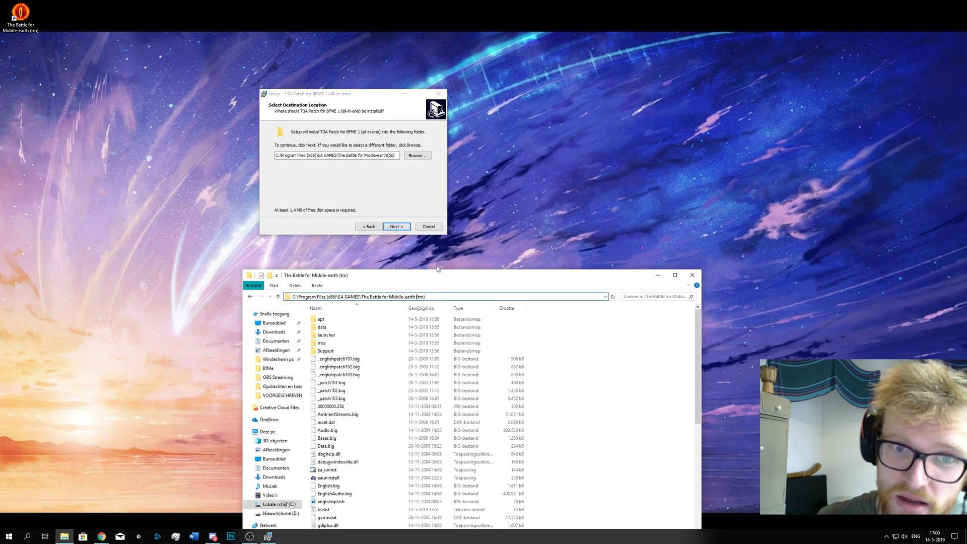
click(389, 157)
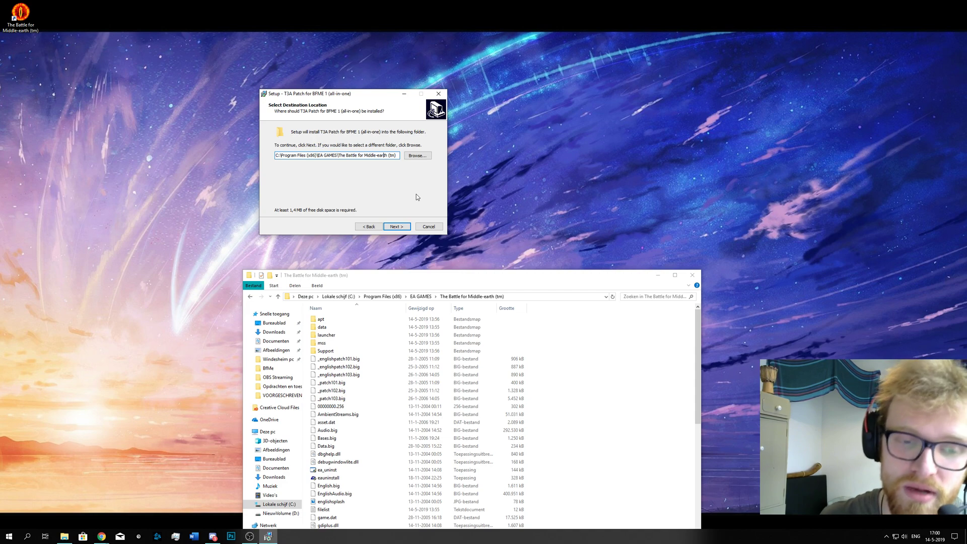
Step: Add the T3A Online launcher component and start installing, downloading the additional files
click(395, 228)
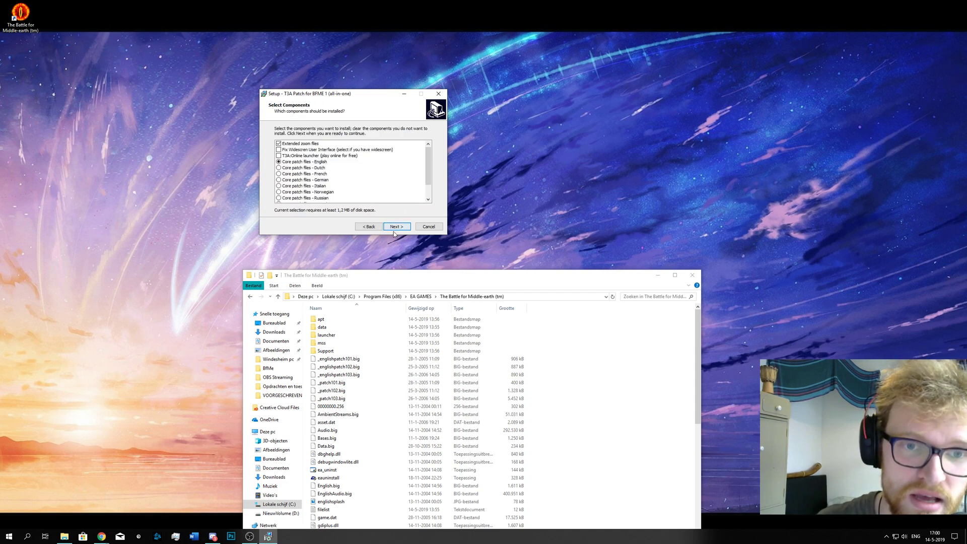
click(279, 155)
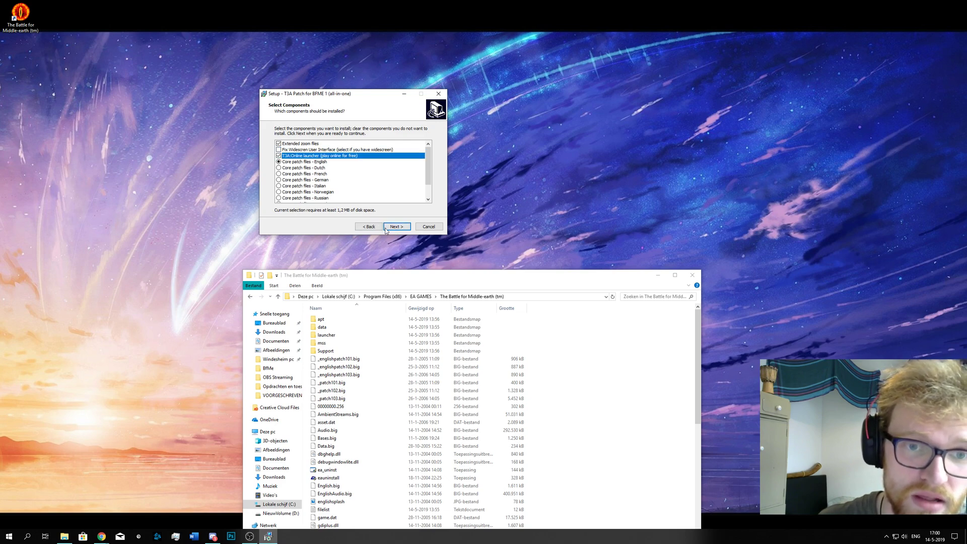
click(396, 227)
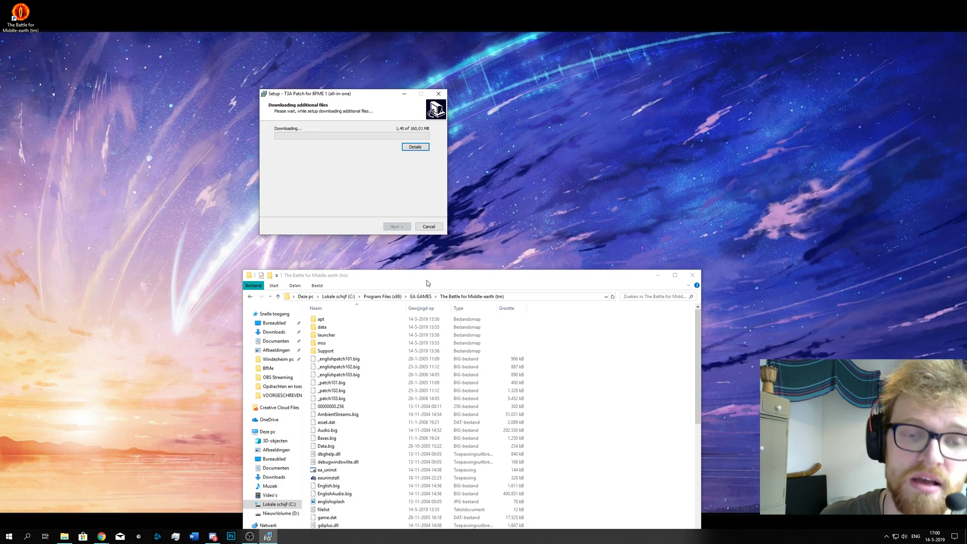
mouse_move(427, 283)
mouse_down()
mouse_move(313, 305)
mouse_move(301, 342)
mouse_up()
mouse_move(398, 336)
mouse_down()
mouse_move(491, 206)
mouse_move(457, 206)
mouse_up()
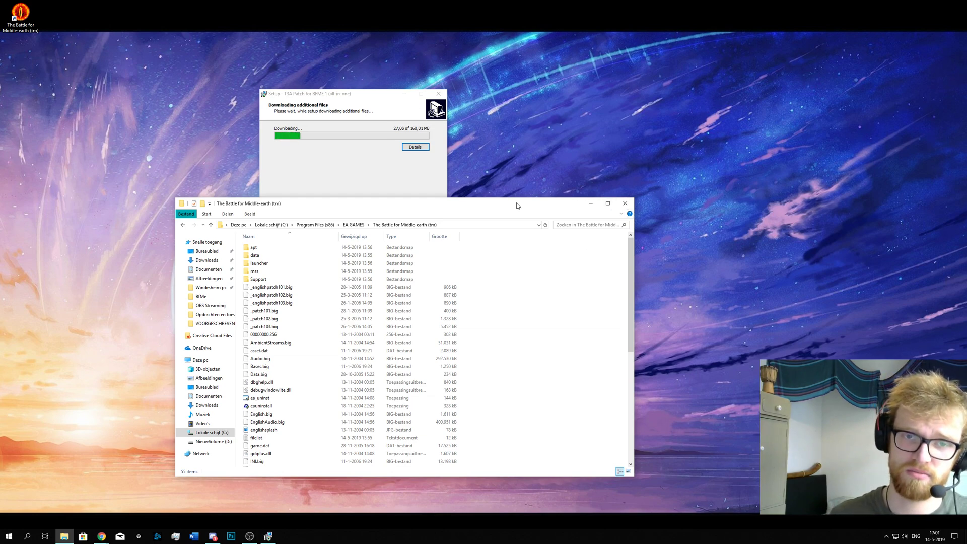
drag(517, 205, 473, 209)
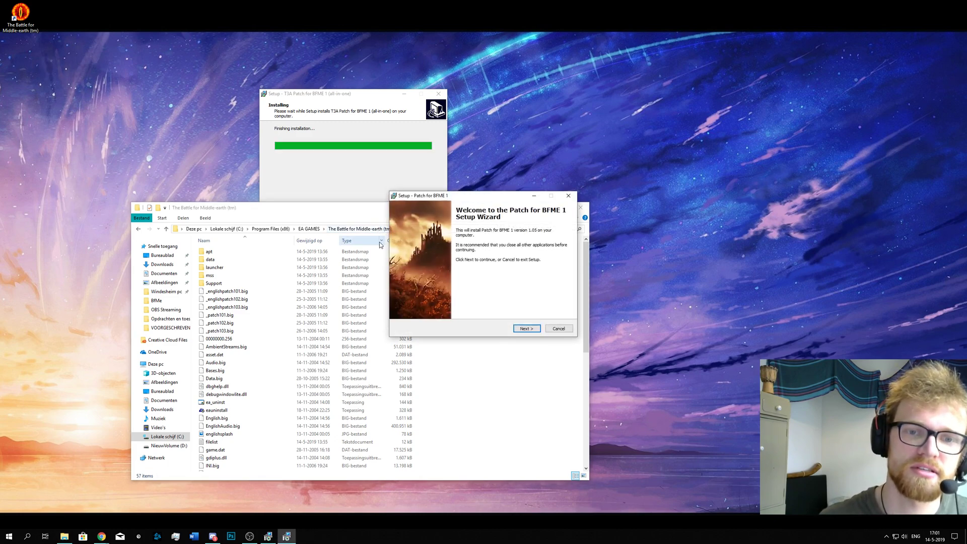
drag(453, 196, 494, 96)
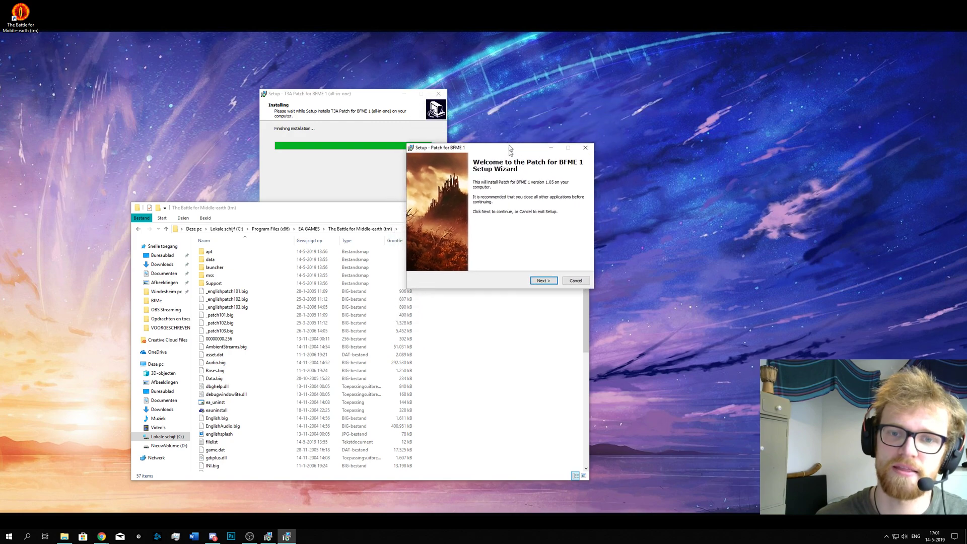
drag(450, 207, 444, 310)
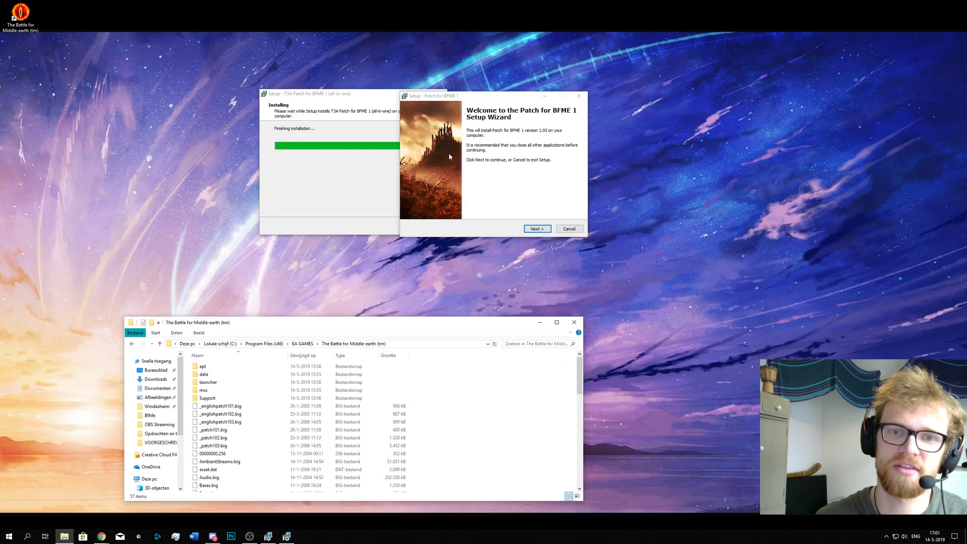
drag(479, 96, 529, 93)
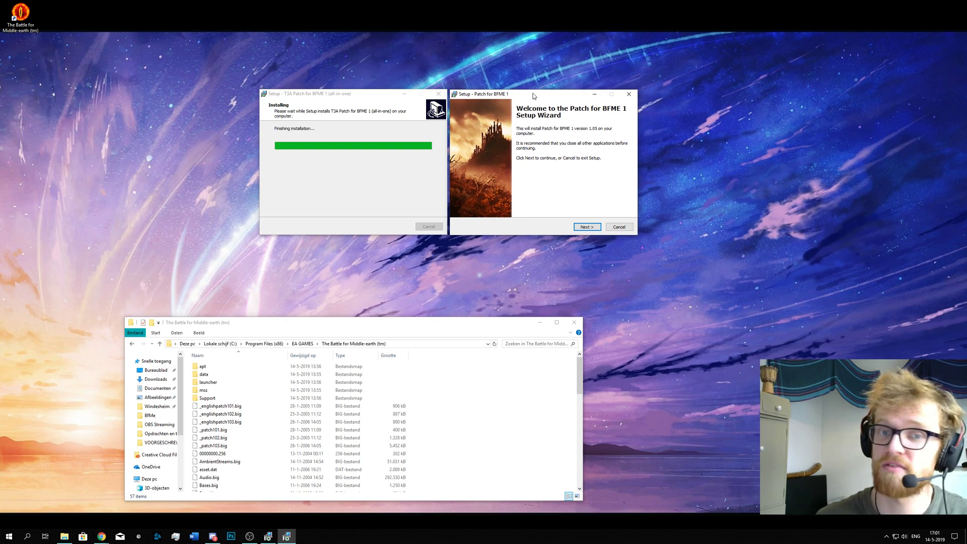
drag(535, 95, 532, 95)
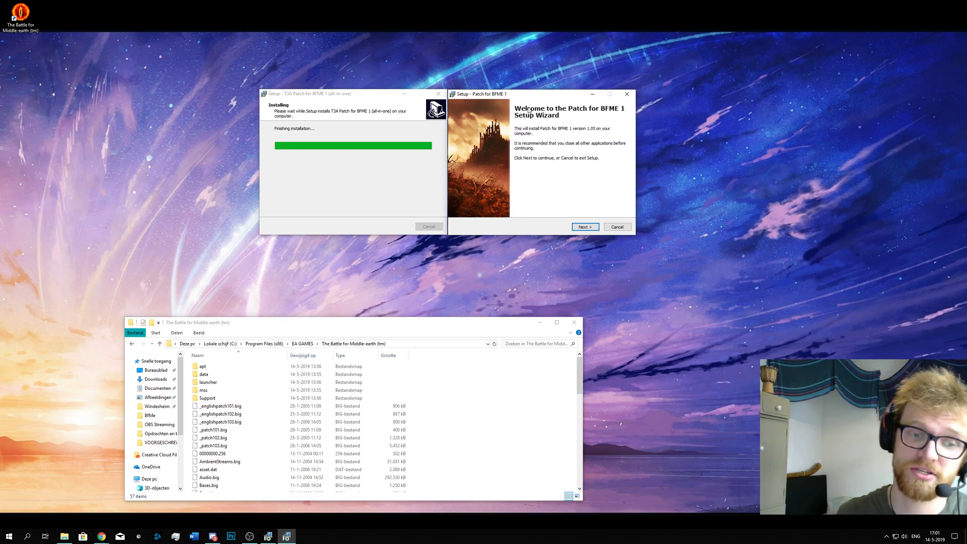
click(397, 345)
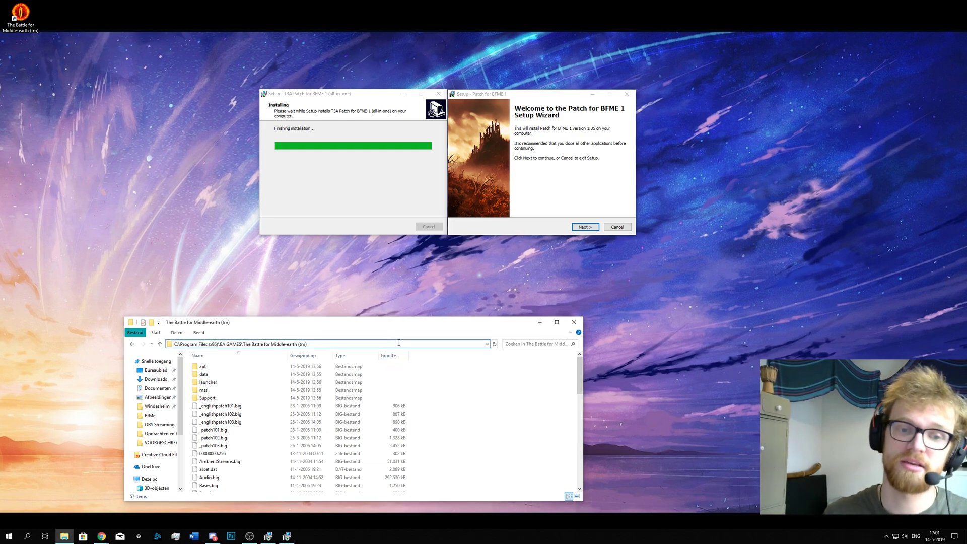
drag(530, 96, 517, 107)
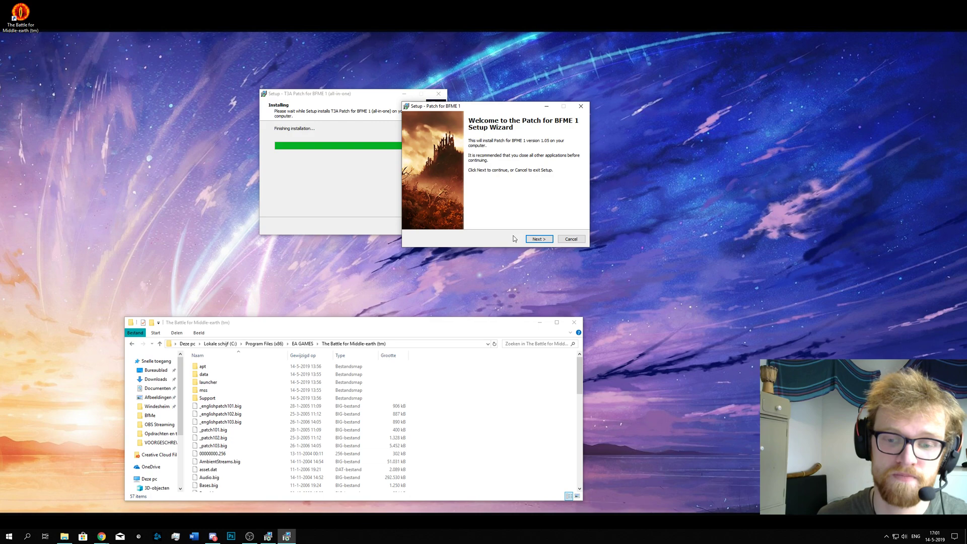